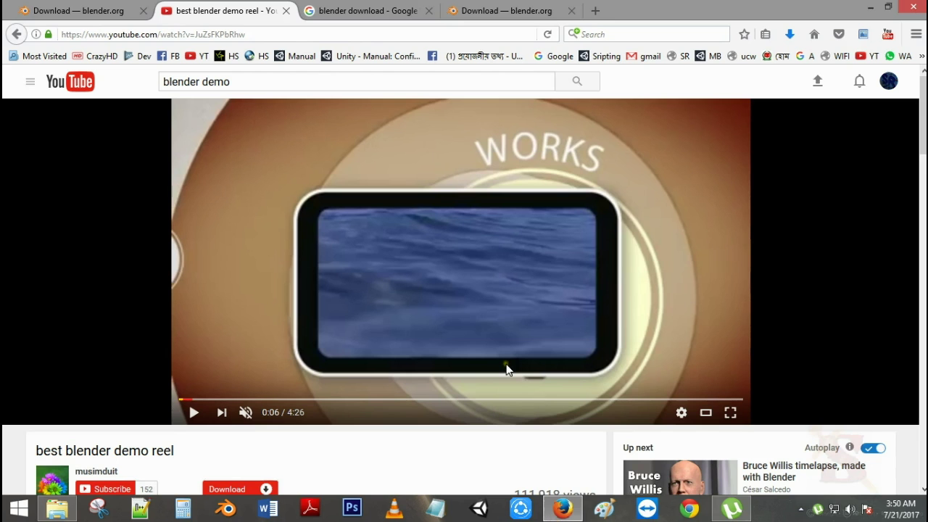
Play the "best blender demo reel" video and pause it partway through.
click(272, 293)
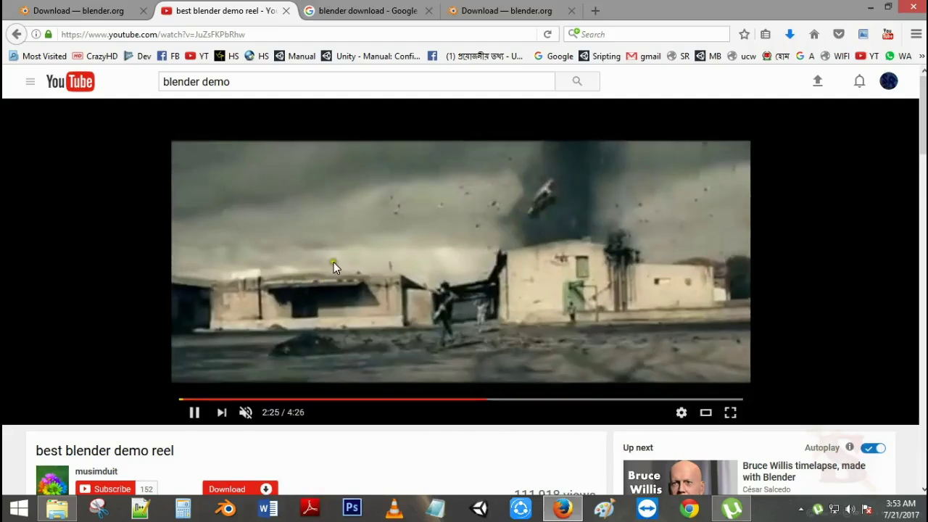
click(322, 268)
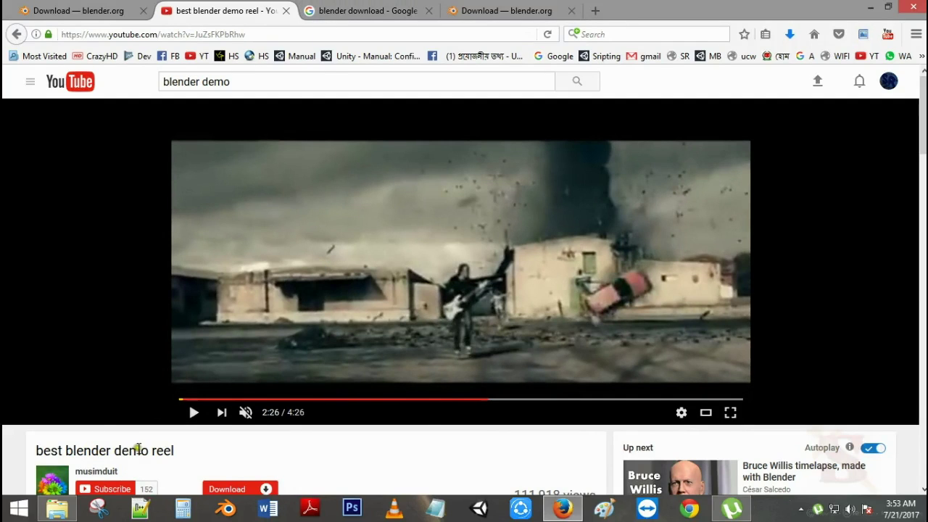
Open the Google home page in a new browser tab, ready for a search query.
click(336, 6)
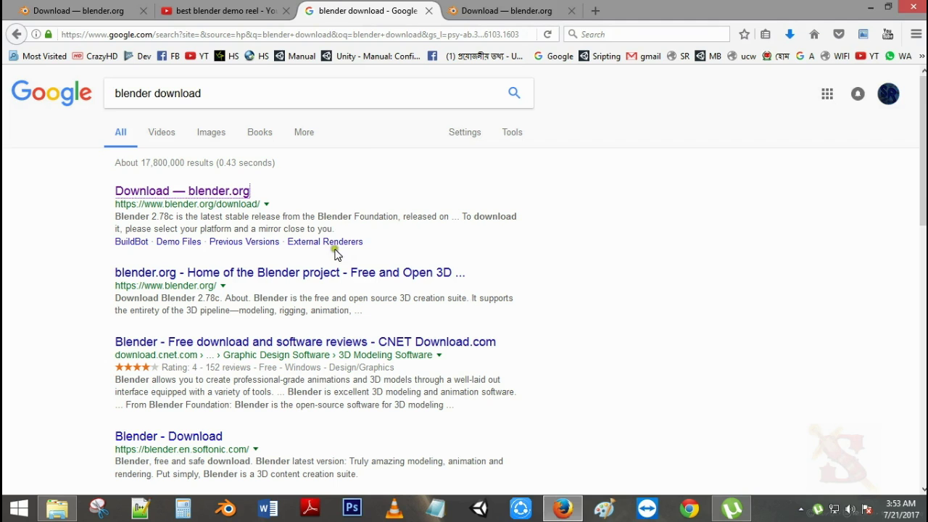
click(464, 9)
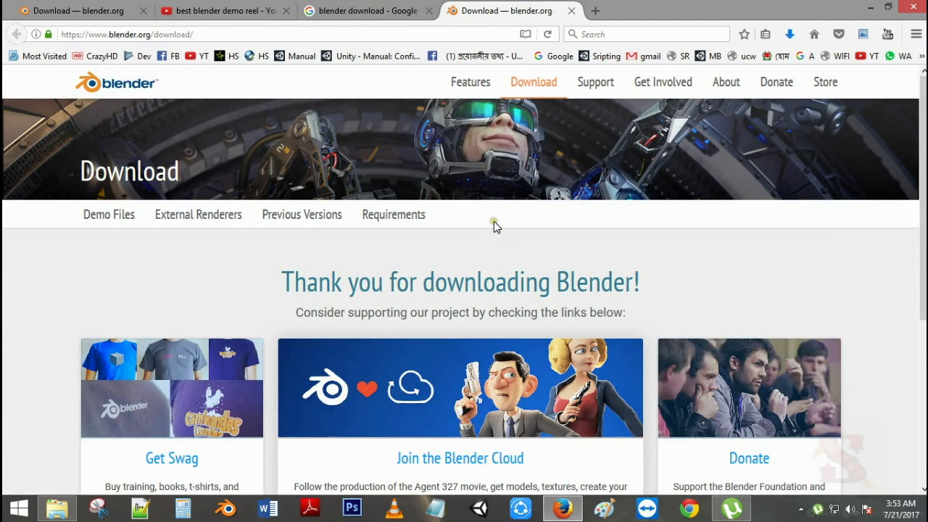
click(595, 11)
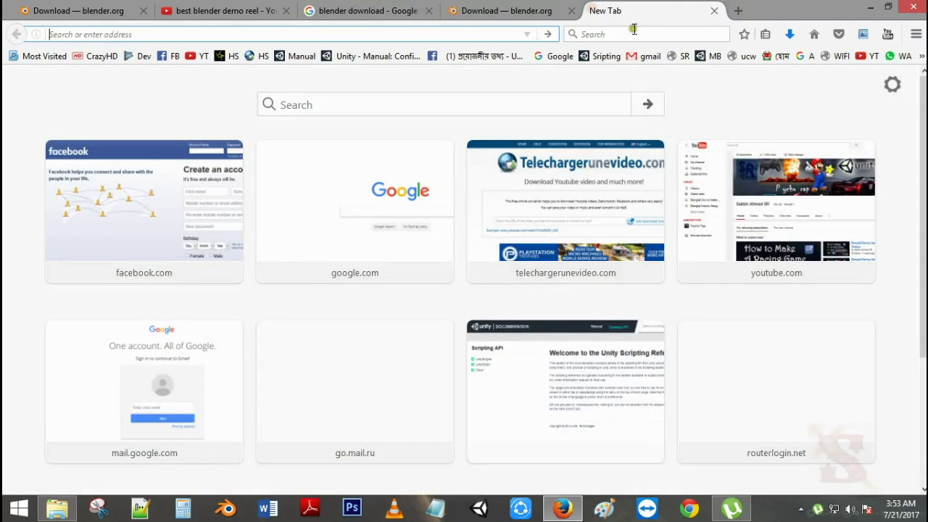
click(568, 55)
click(424, 293)
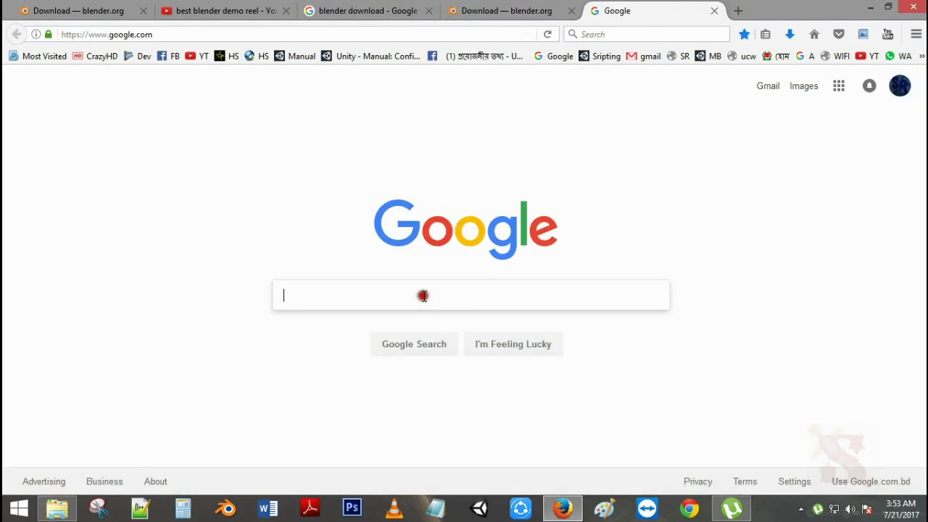
text(kotha the)
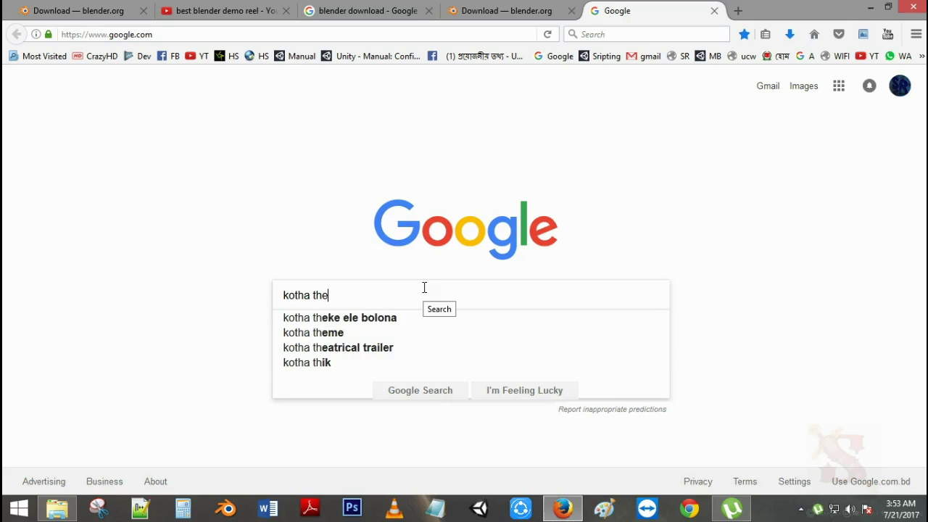
text(ke do)
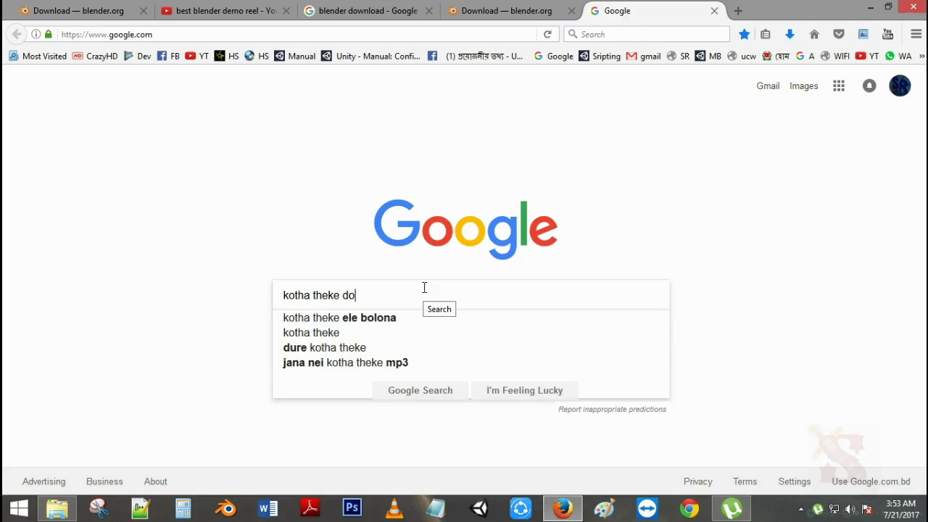
text(wnload korbo blender)
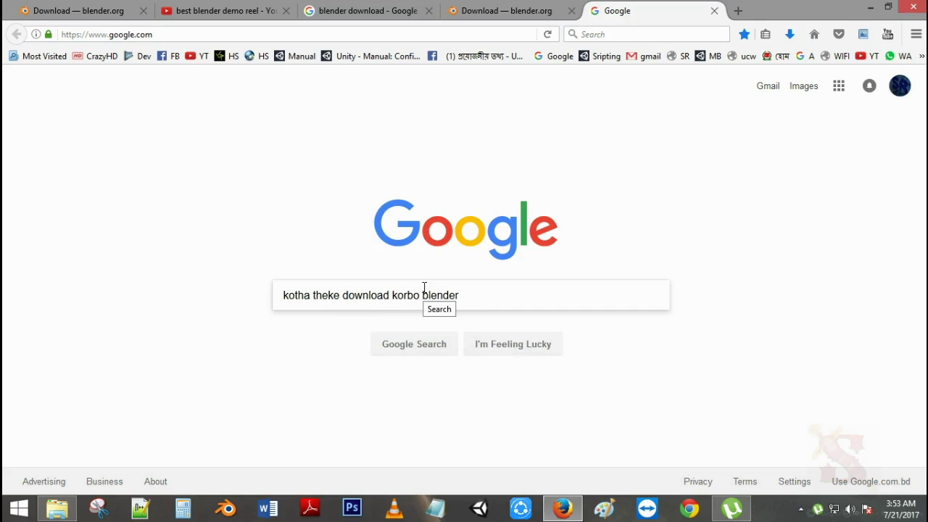
Search Google for "blender download" and open the blender.org Download result.
key(ctrl+a)
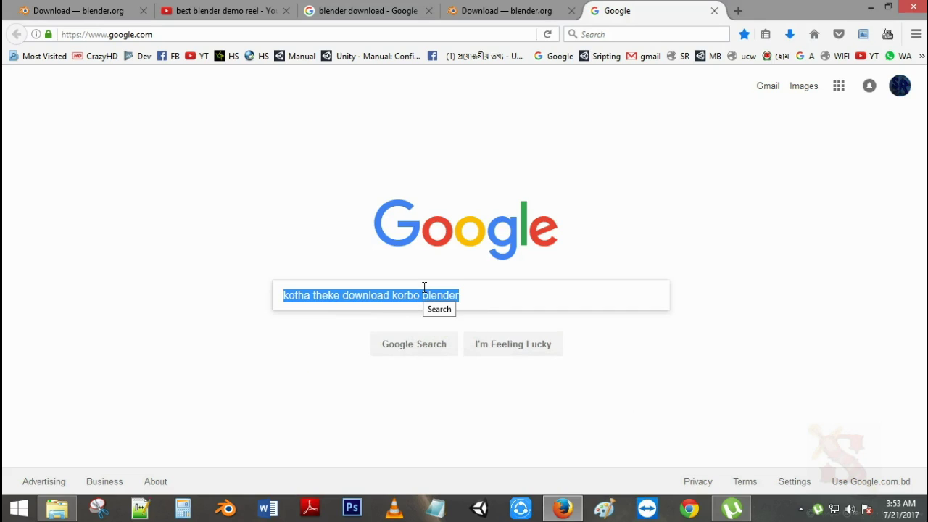
text(blender donw)
key(BackSpace)
key(BackSpace)
key(Down)
key(Return)
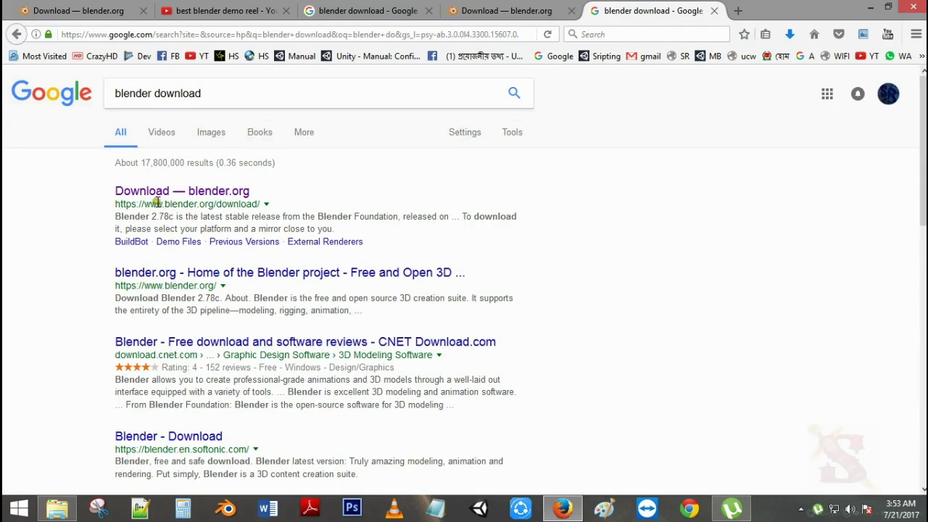
drag(142, 204, 273, 203)
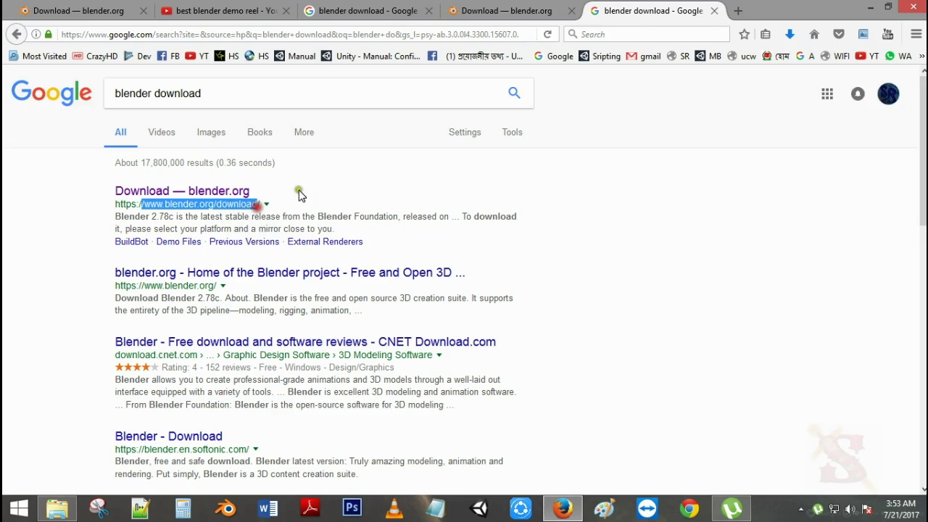
click(217, 191)
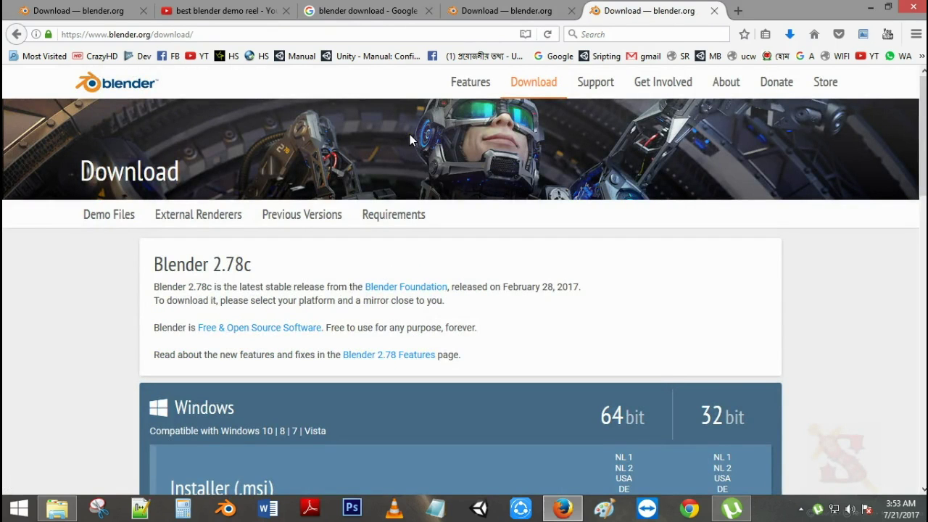
Look over the Blender 2.78c download page, including its web address and the packages offered per platform.
scroll(111, 287, down, 10)
scroll(111, 298, up, 10)
scroll(106, 326, down, 10)
scroll(103, 352, up, 10)
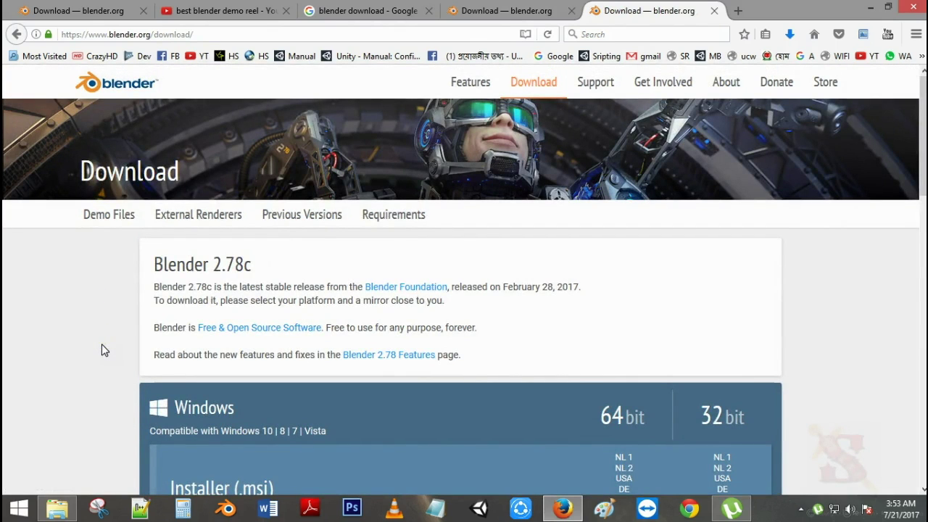
drag(203, 34, 89, 36)
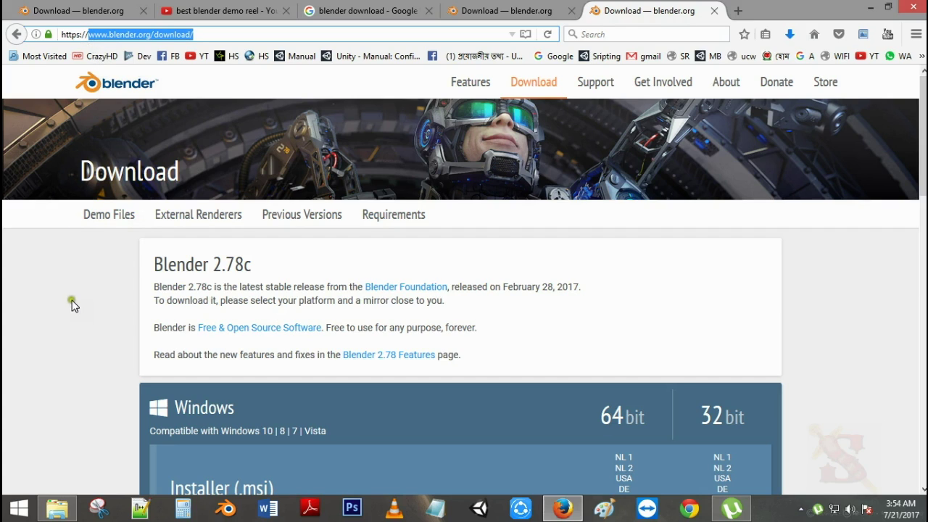
scroll(71, 343, down, 3)
click(70, 343)
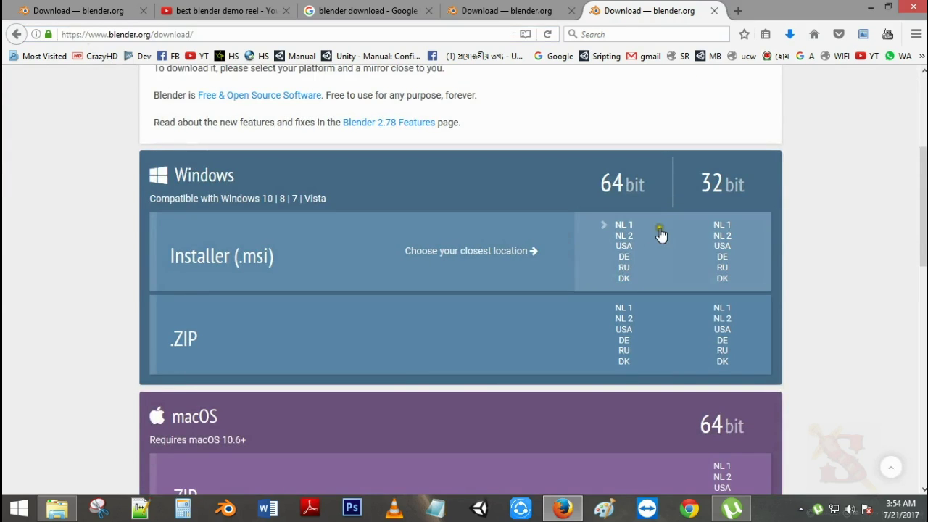
scroll(296, 348, down, 5)
scroll(294, 352, up, 3)
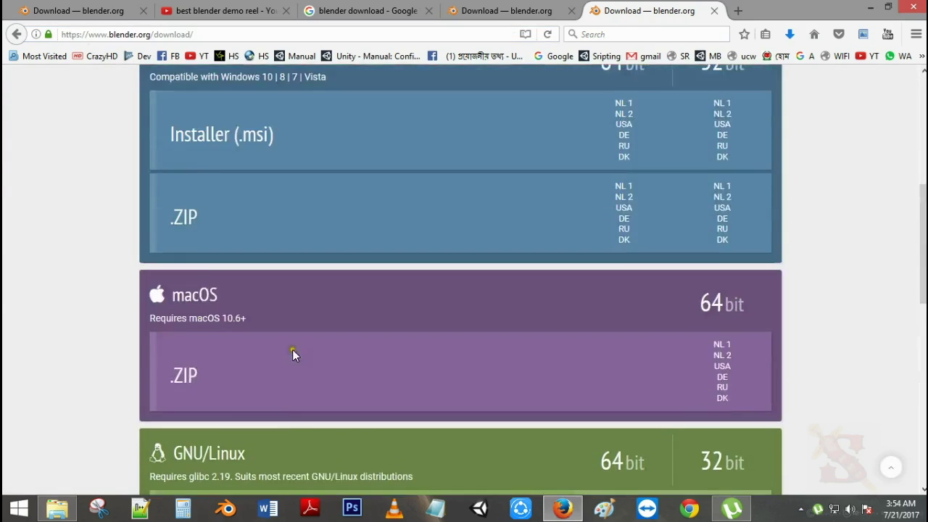
scroll(293, 354, up, 5)
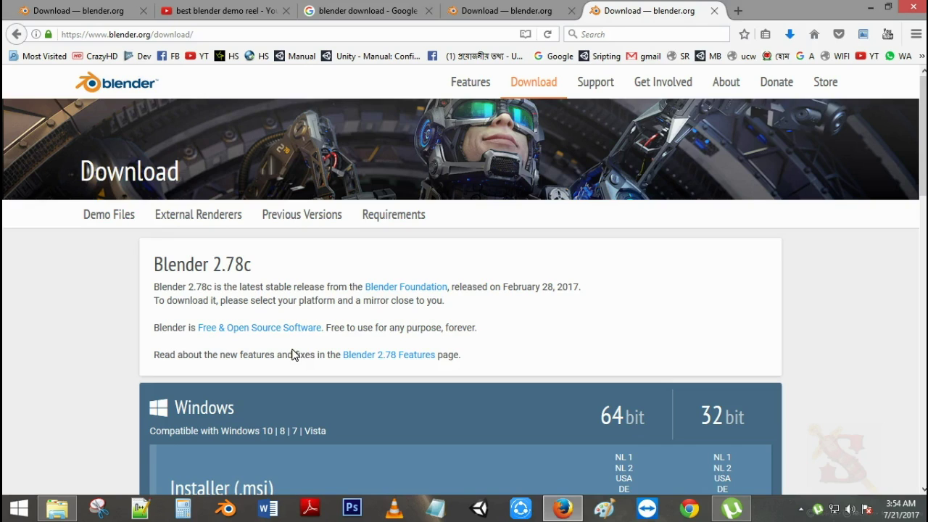
scroll(294, 354, down, 2)
scroll(229, 255, down, 4)
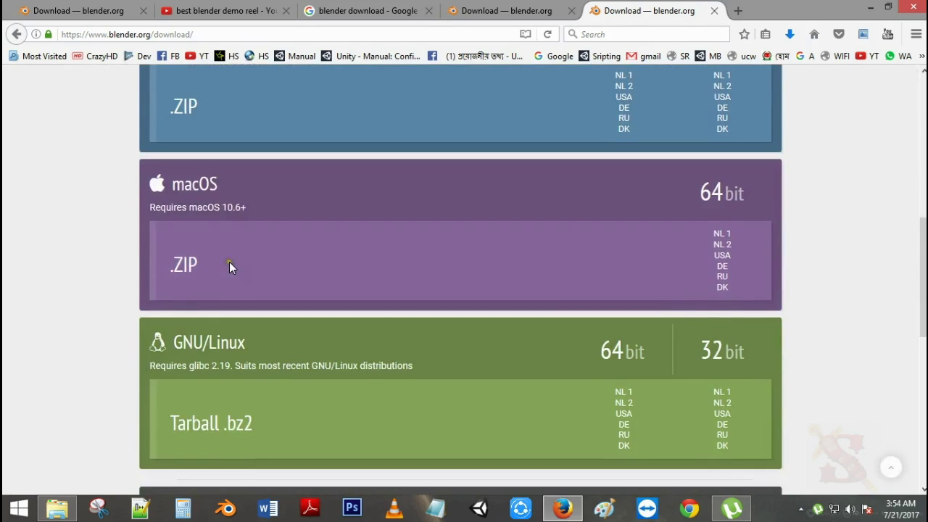
Examine the Windows, macOS and GNU/Linux sections of the download page, highlighting each platform heading.
double_click(192, 185)
drag(247, 342, 94, 331)
scroll(88, 335, up, 1)
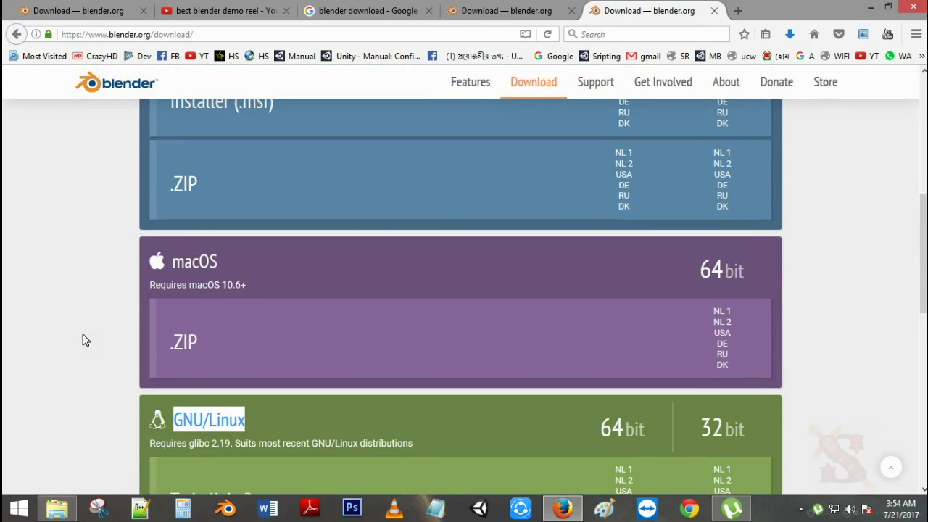
scroll(122, 383, down, 1)
scroll(124, 385, up, 5)
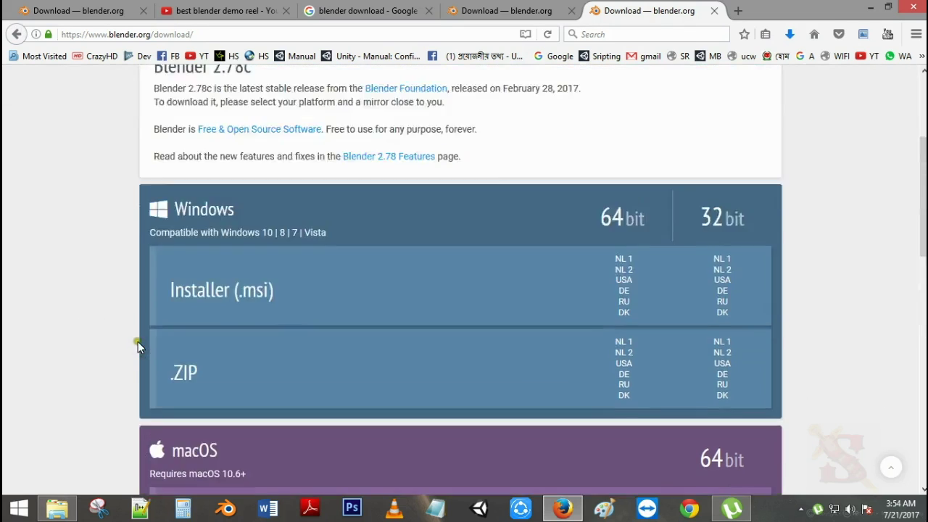
drag(227, 332, 172, 337)
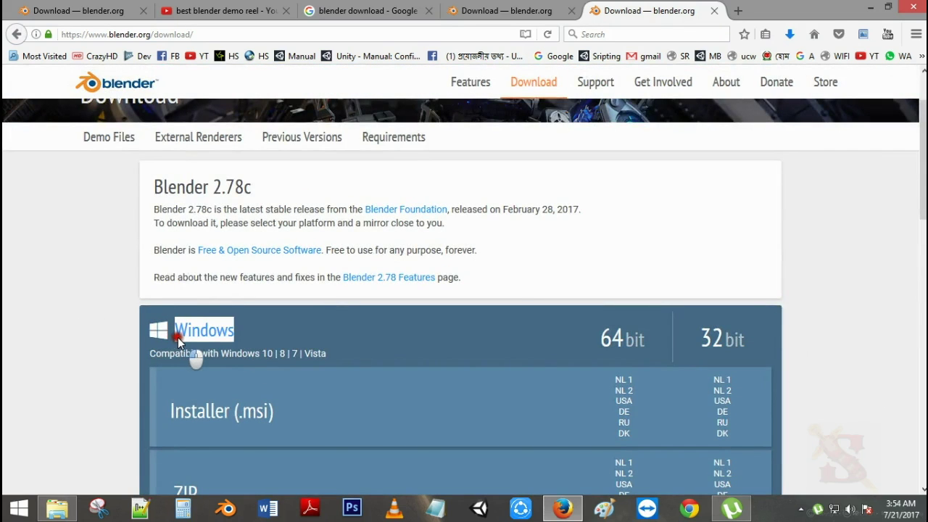
scroll(96, 410, down, 5)
scroll(96, 410, up, 5)
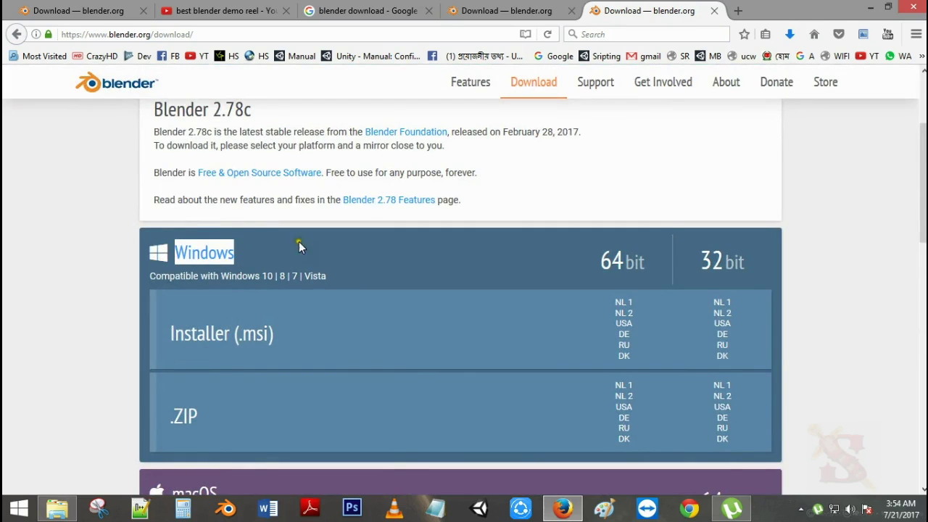
scroll(118, 367, down, 4)
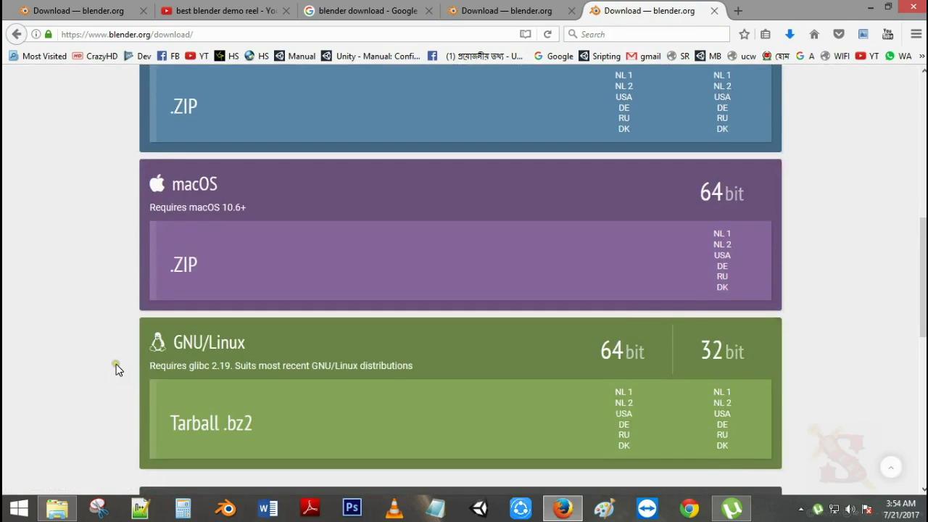
drag(194, 190, 171, 186)
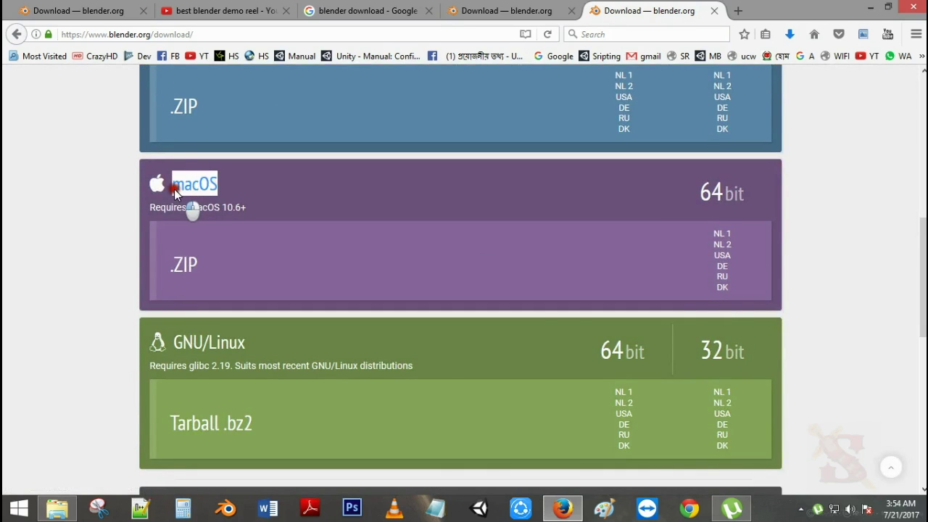
scroll(223, 357, down, 2)
drag(250, 267, 205, 267)
scroll(298, 296, up, 7)
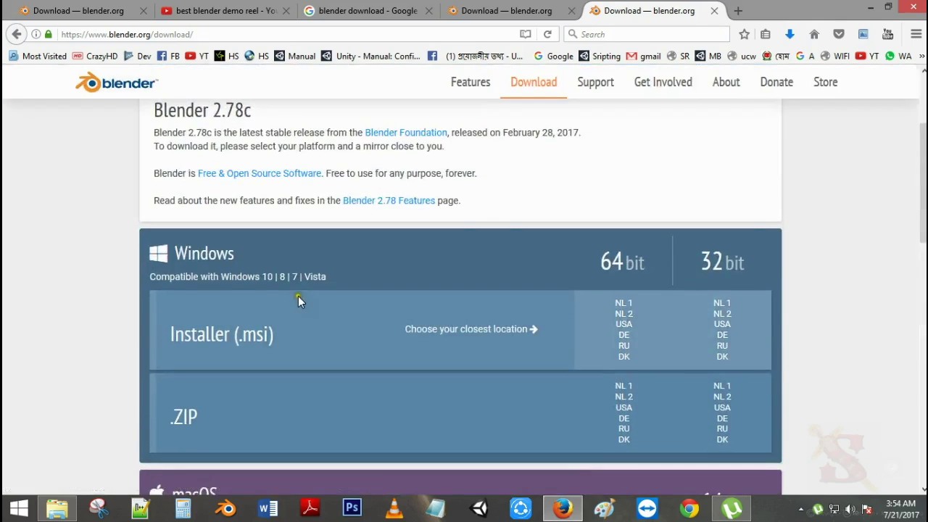
scroll(297, 303, down, 2)
drag(234, 253, 175, 252)
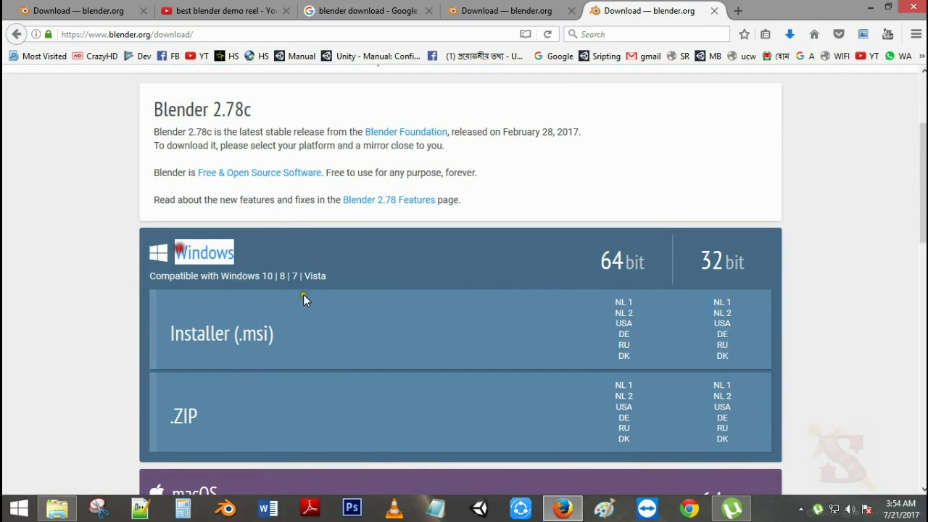
click(89, 338)
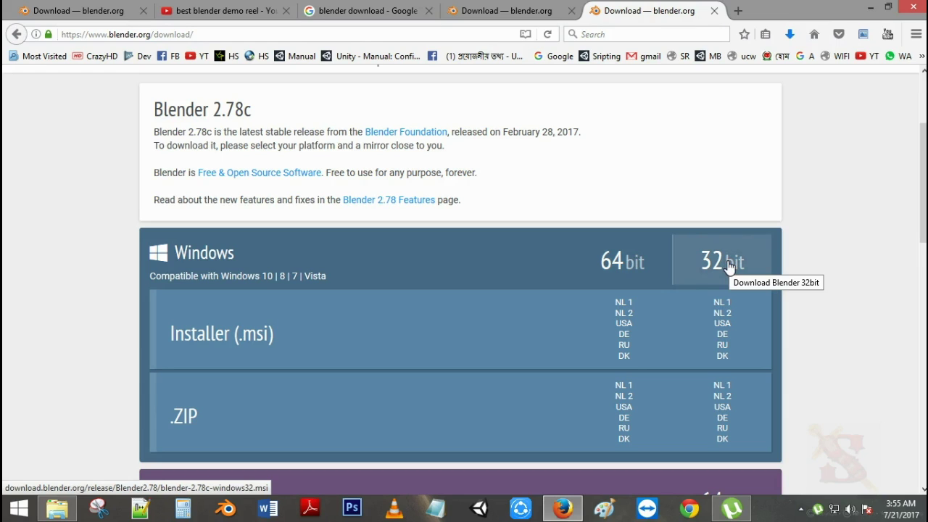
Check the computer's system type in the properties of This PC on the desktop and close the System window.
click(926, 511)
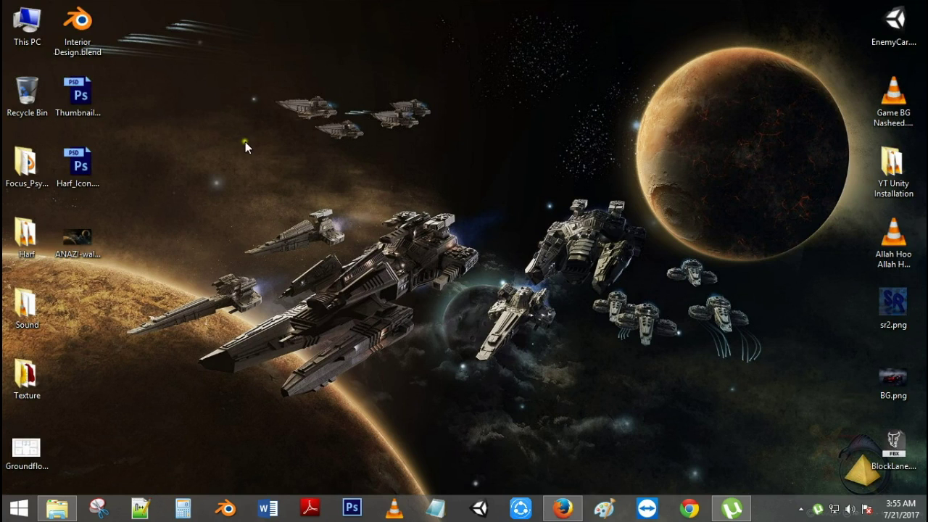
right_click(30, 32)
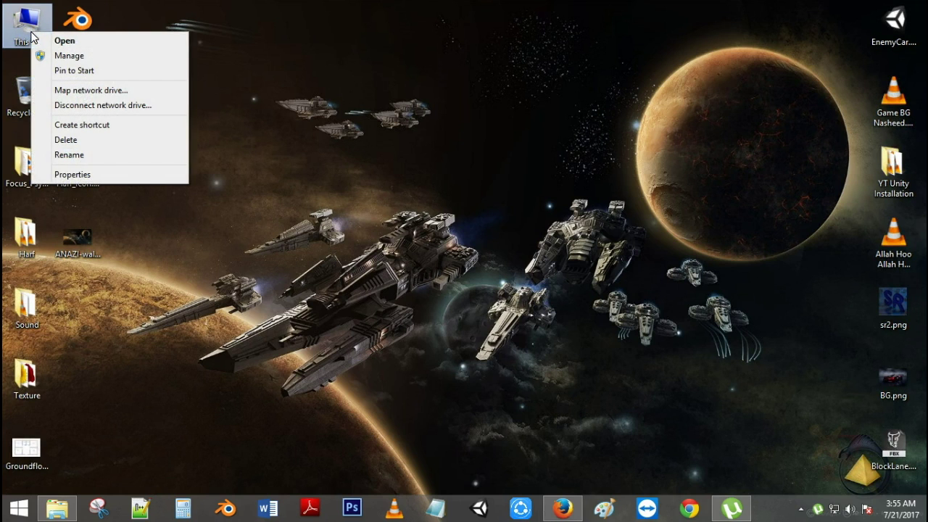
click(22, 18)
right_click(19, 21)
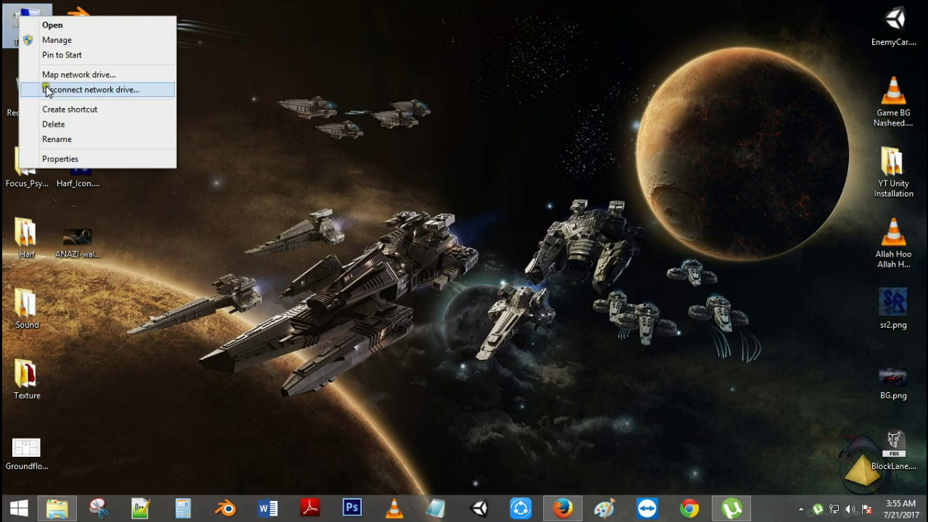
click(81, 158)
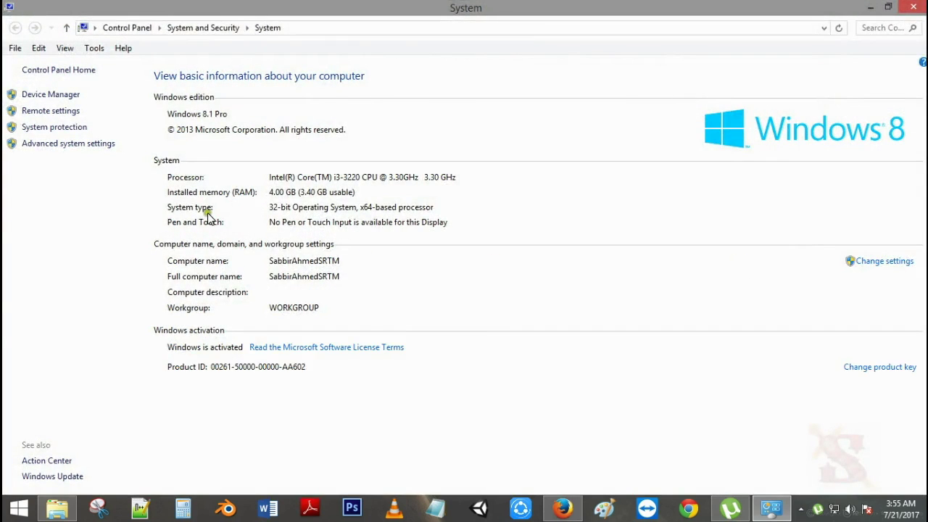
click(272, 208)
click(912, 6)
Refresh the desktop and switch back to the Blender download page in Firefox.
right_click(629, 122)
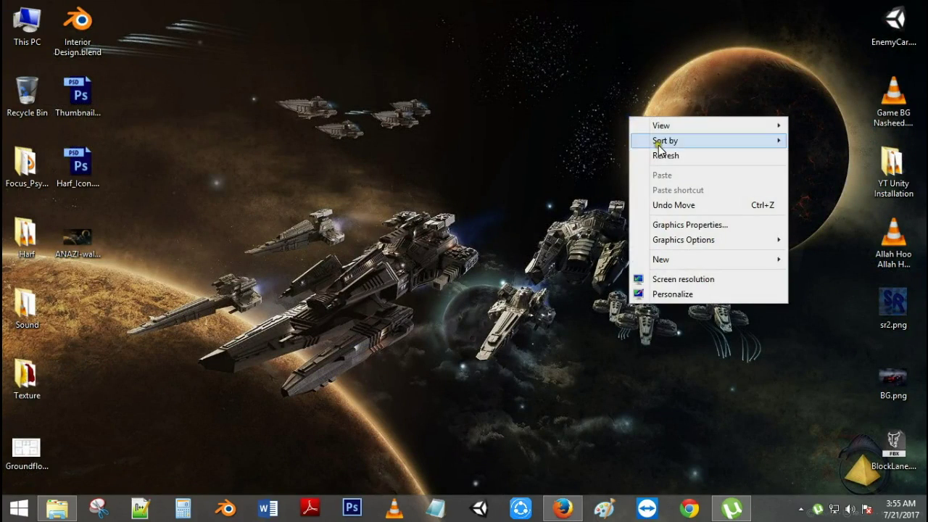
click(667, 153)
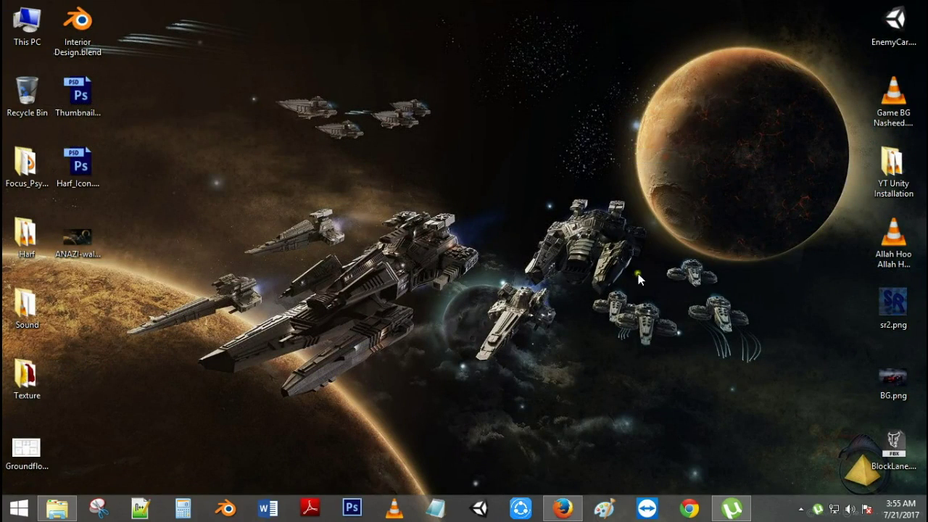
click(562, 509)
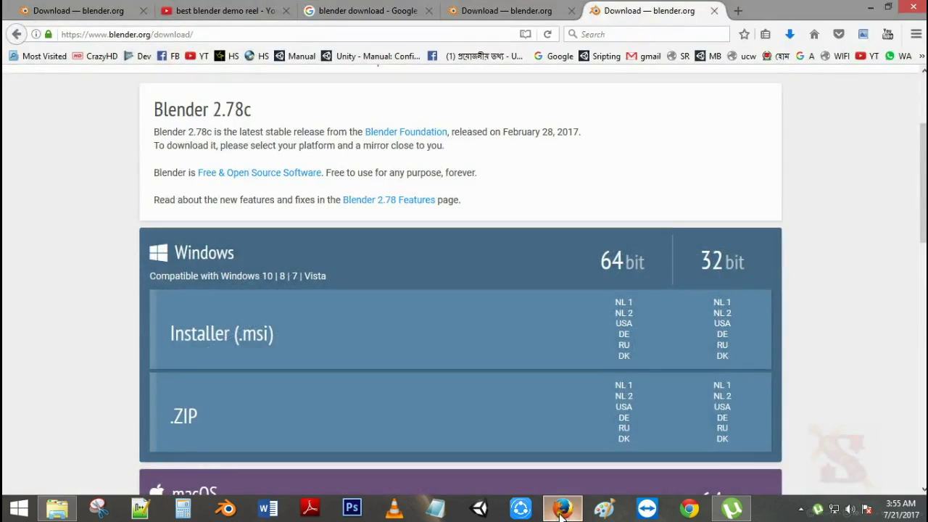
Start downloading the 32-bit Windows installer (.msi) from the USA mirror, removing the Outlast 2 folder from the save path.
click(727, 326)
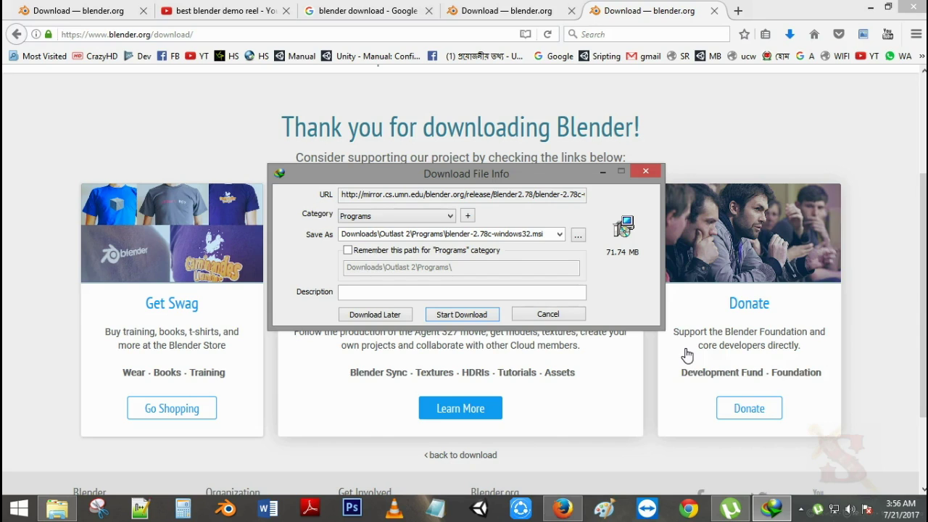
click(413, 234)
click(409, 233)
mouse_move(412, 233)
mouse_down()
mouse_move(385, 245)
mouse_move(401, 244)
mouse_up()
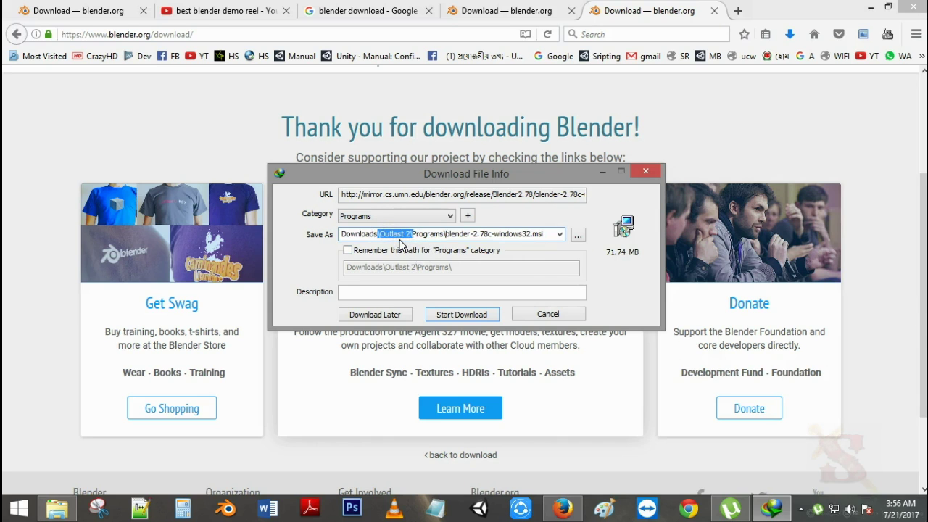
key(BackSpace)
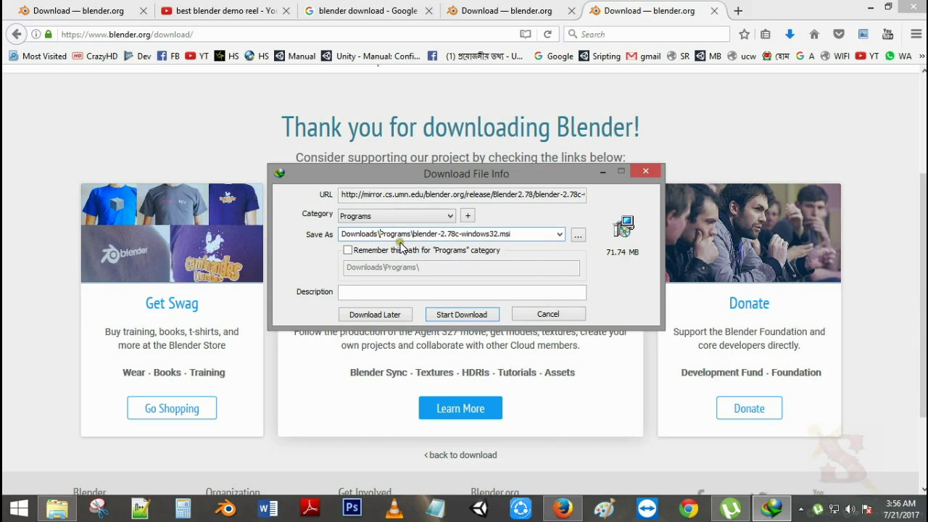
click(466, 314)
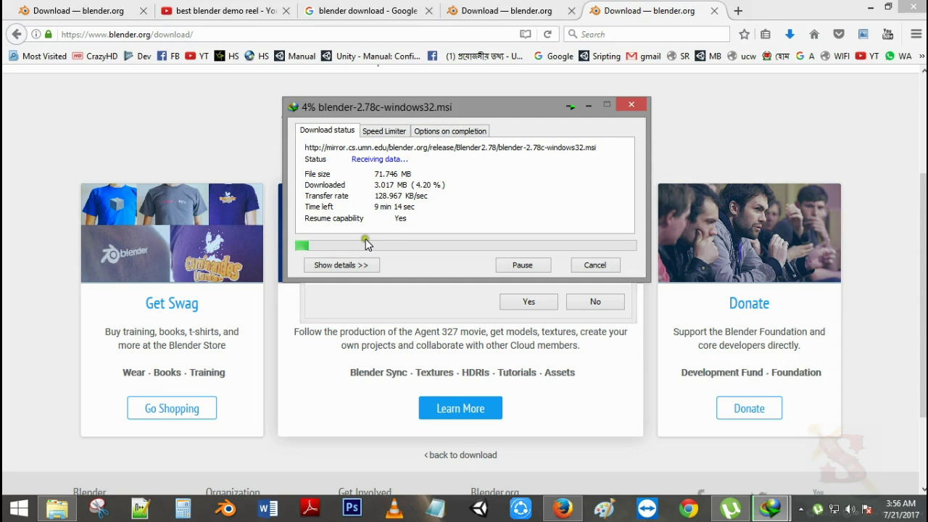
Cancel the running download of blender-2.78c-windows32.msi and answer No to the remaining prompt.
click(373, 207)
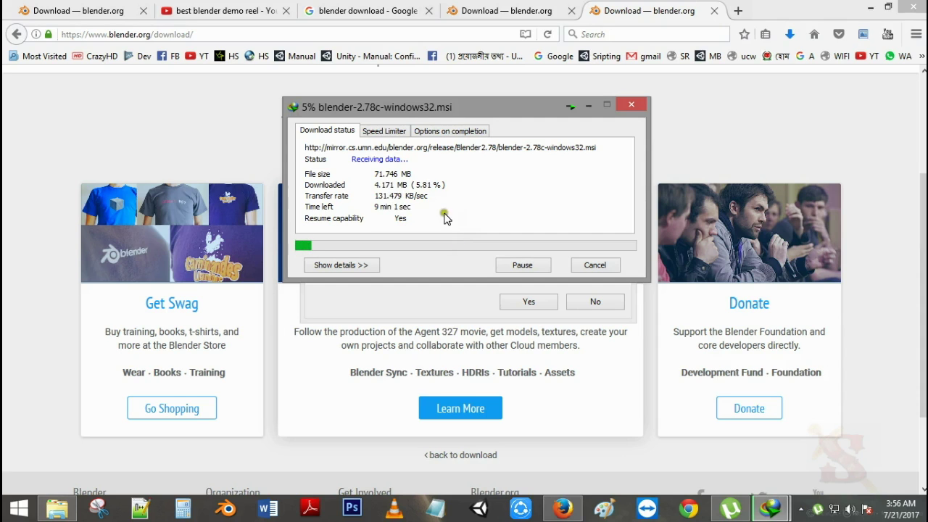
click(612, 266)
click(618, 301)
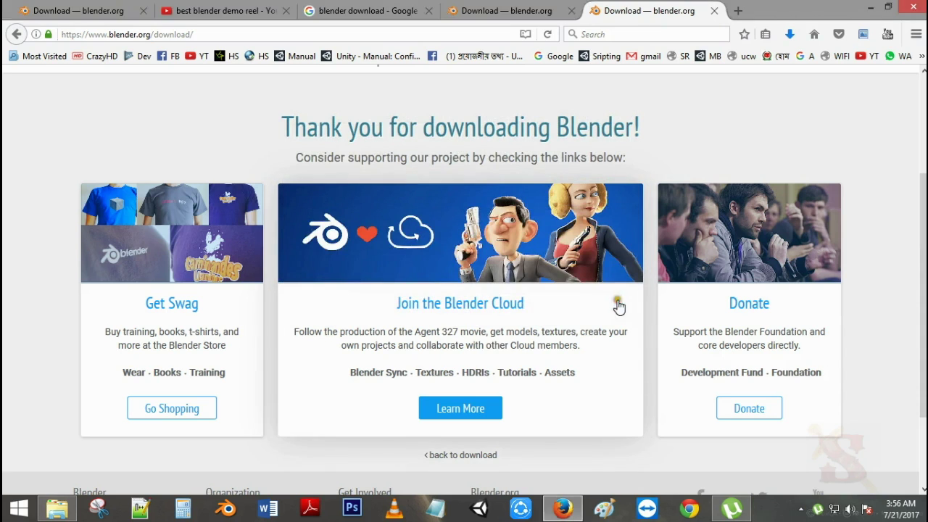
Switch to the Programs downloads folder in File Explorer, refresh it and run the blender-2.78c_32bit.msi installer.
click(72, 510)
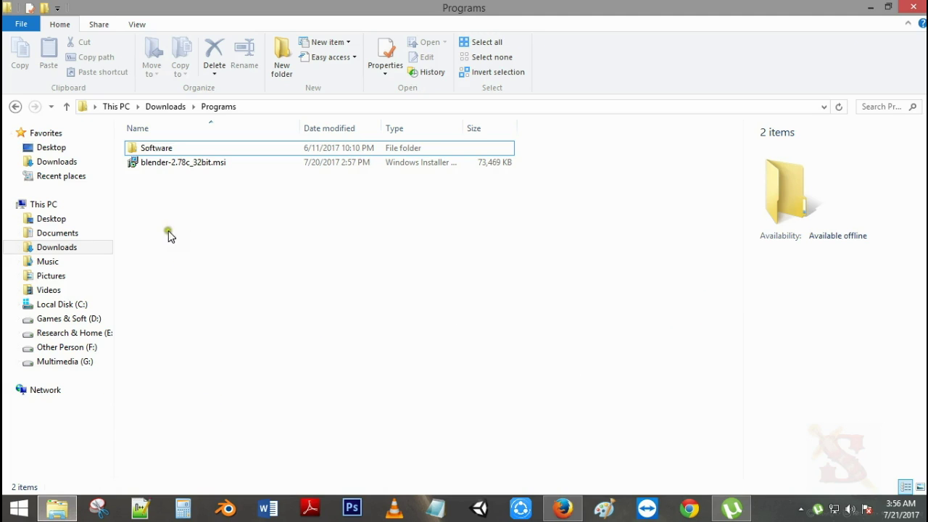
right_click(169, 209)
click(194, 262)
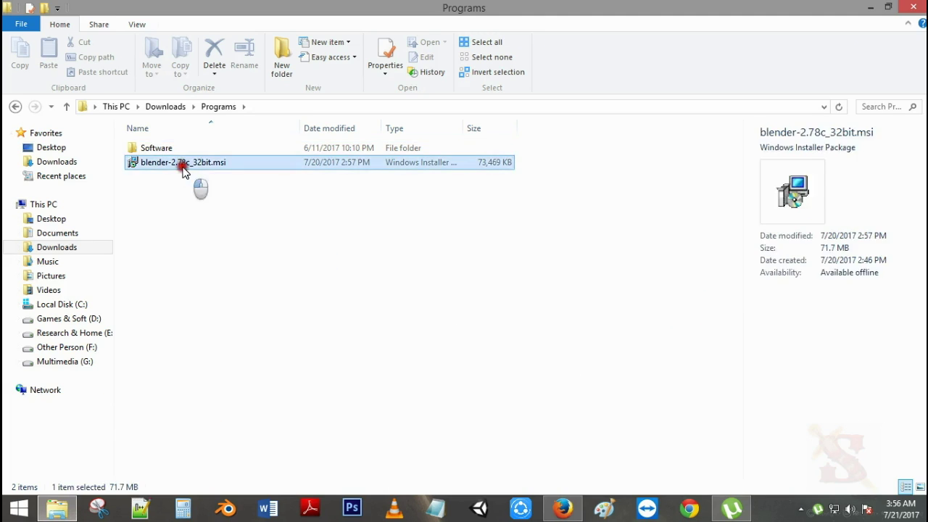
click(194, 165)
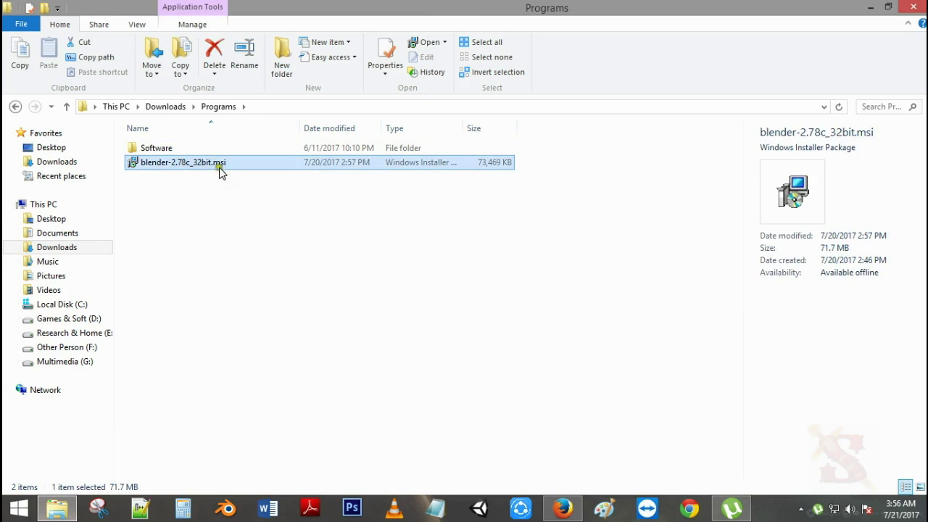
double_click(220, 167)
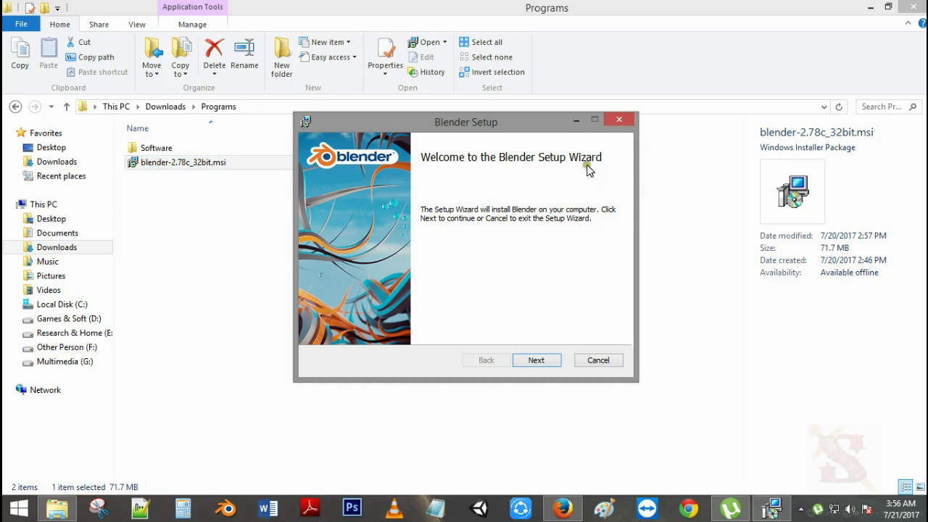
Go through the End-User License Agreement in Blender Setup, accept its terms and continue to Custom Setup.
click(542, 363)
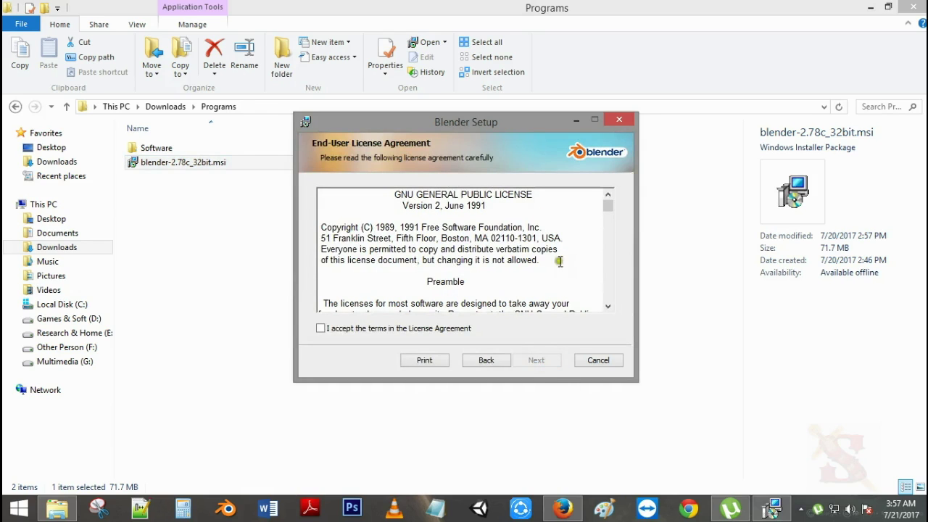
drag(608, 205, 613, 310)
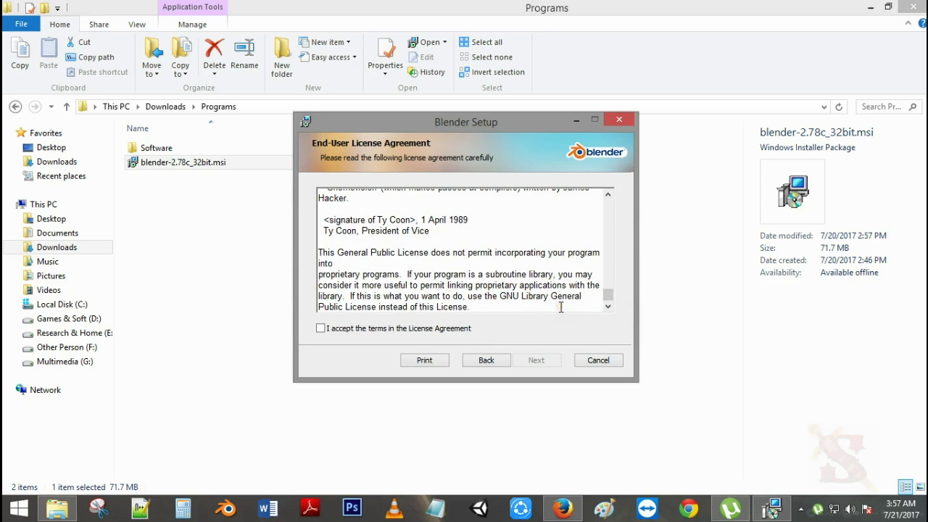
click(321, 329)
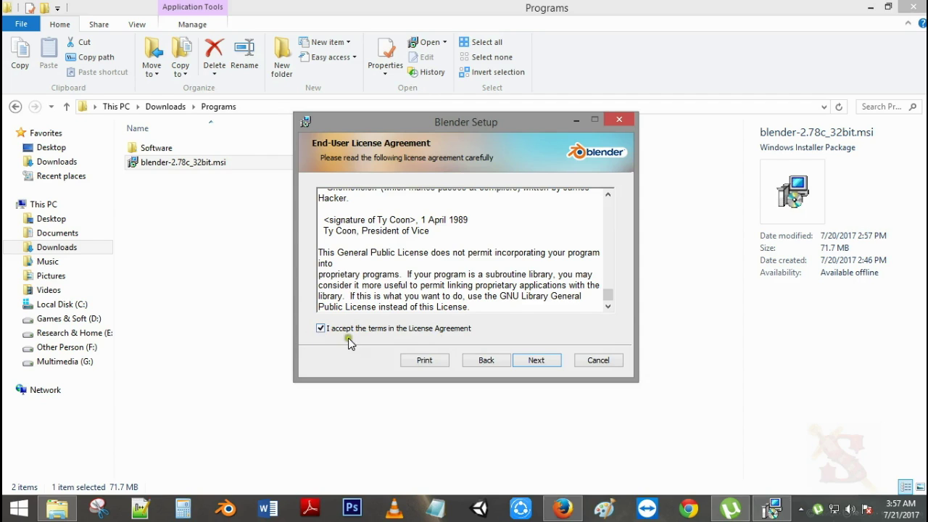
click(535, 360)
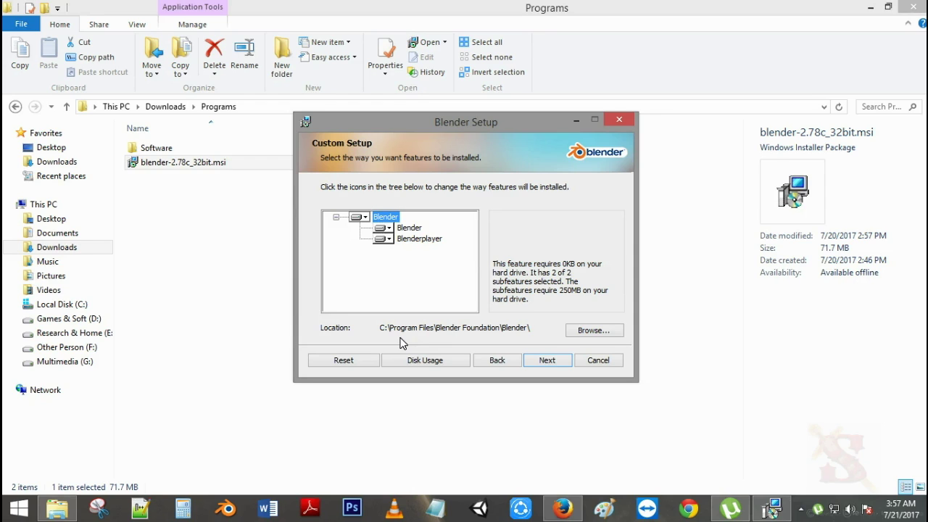
Look at the destination folder selection for the Blender installation and leave it without changing the location.
click(434, 337)
click(573, 331)
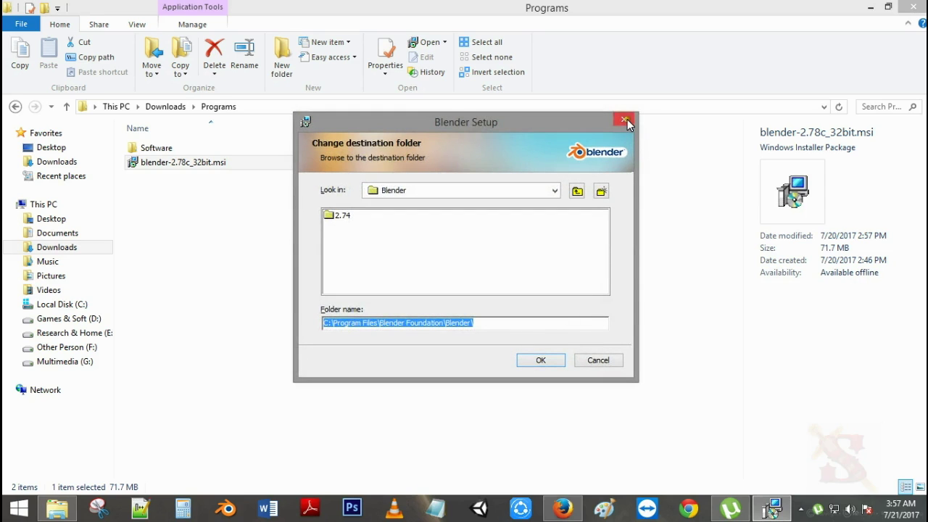
click(625, 120)
click(545, 361)
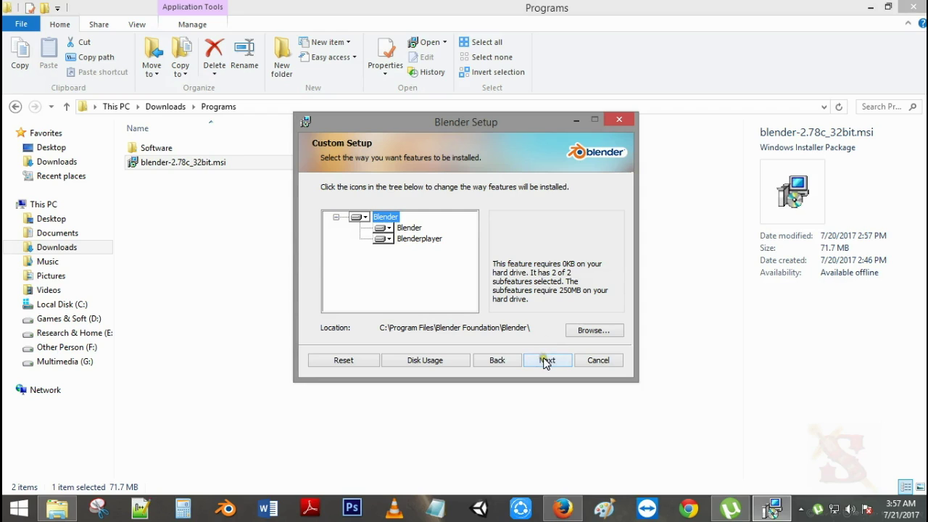
Install Blender to C:\Program Files\Blender Foundation\Blender\ and finish the setup wizard.
click(547, 362)
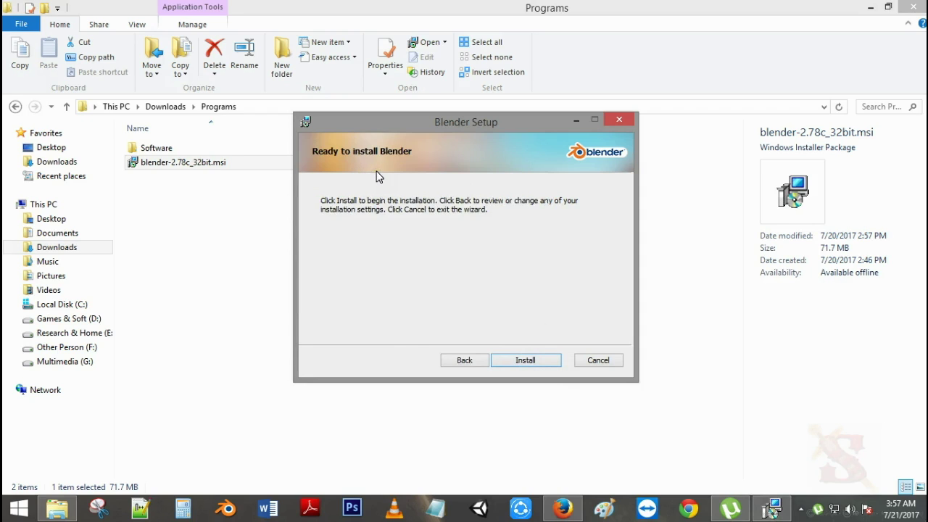
click(534, 359)
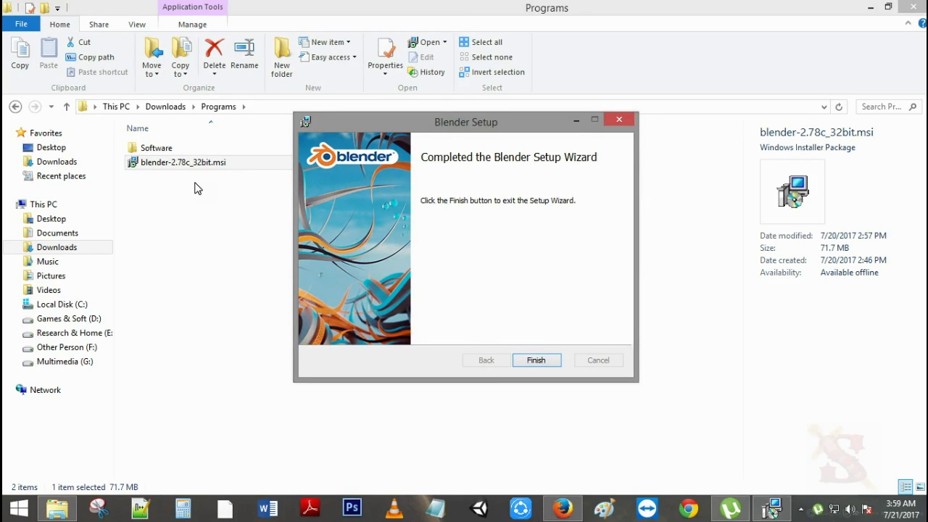
click(534, 361)
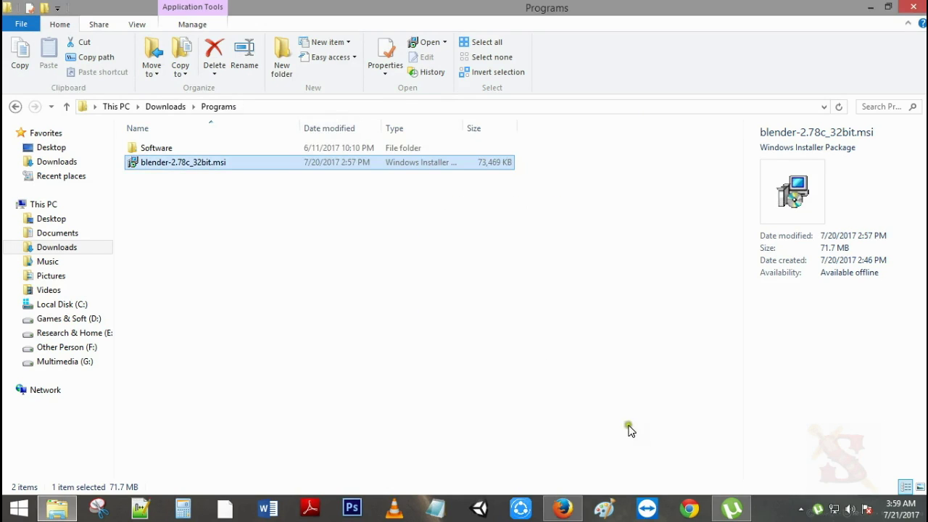
Refresh the desktop, move the blender shortcut to an empty spot near its upper edge and launch Blender from it.
key(super+d)
right_click(160, 73)
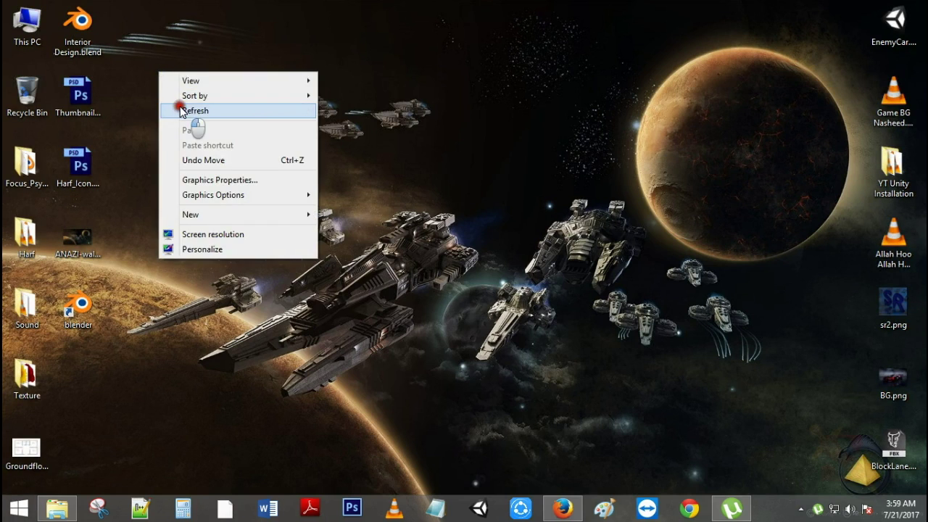
click(182, 110)
drag(86, 312, 300, 45)
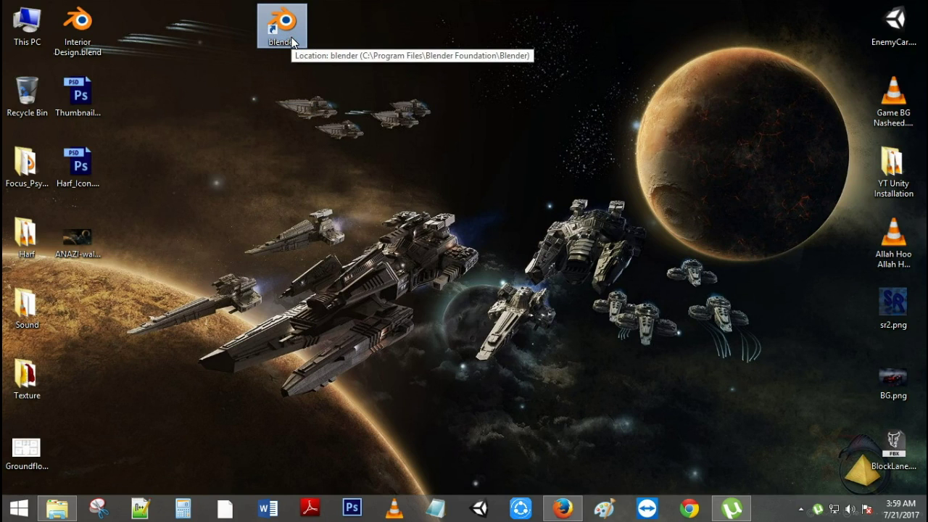
double_click(291, 38)
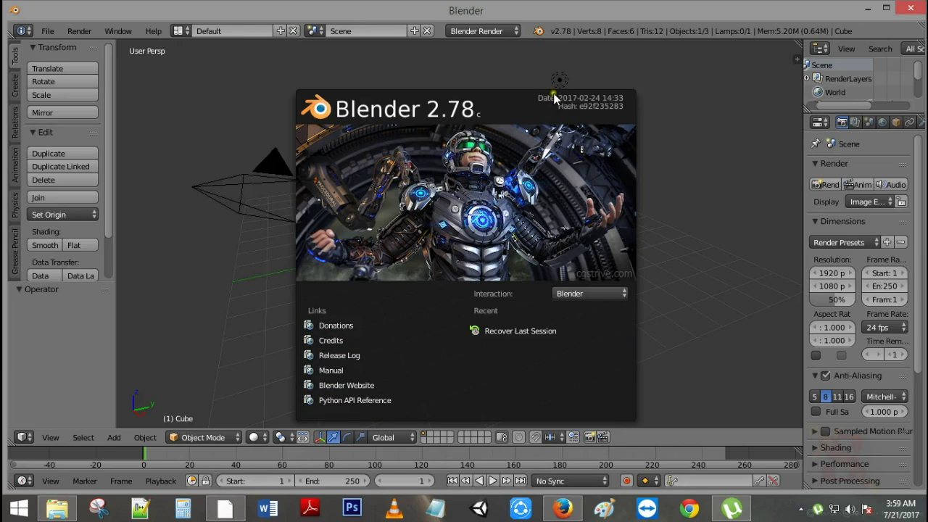
Dismiss the Blender splash screen and select the camera, the cube and the lamp in turn.
click(697, 168)
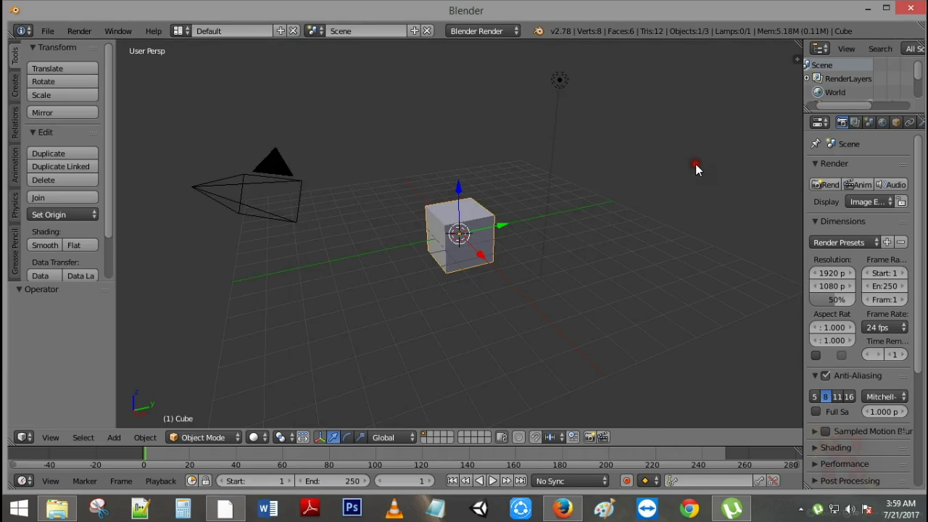
right_click(245, 197)
right_click(445, 228)
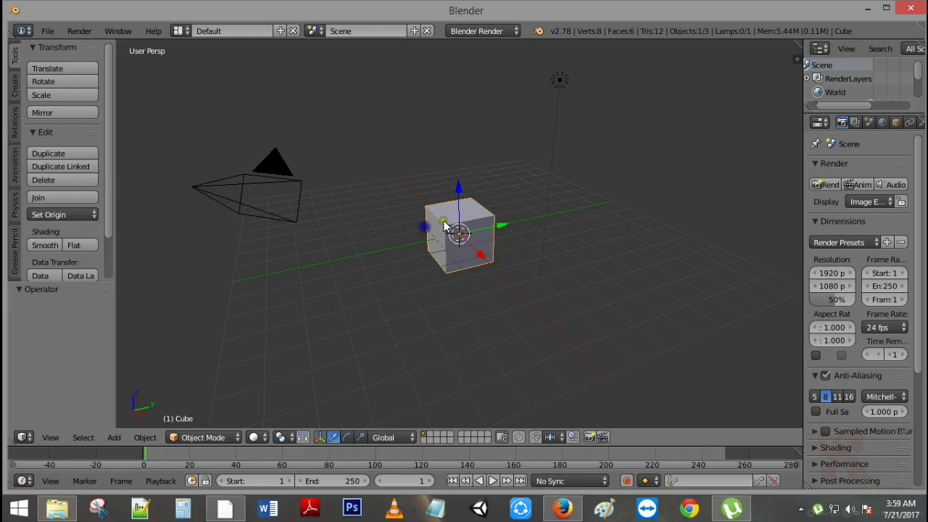
right_click(559, 99)
Maximize the Blender window and view the default scene from different angles and distances.
middle_drag(655, 215, 666, 265)
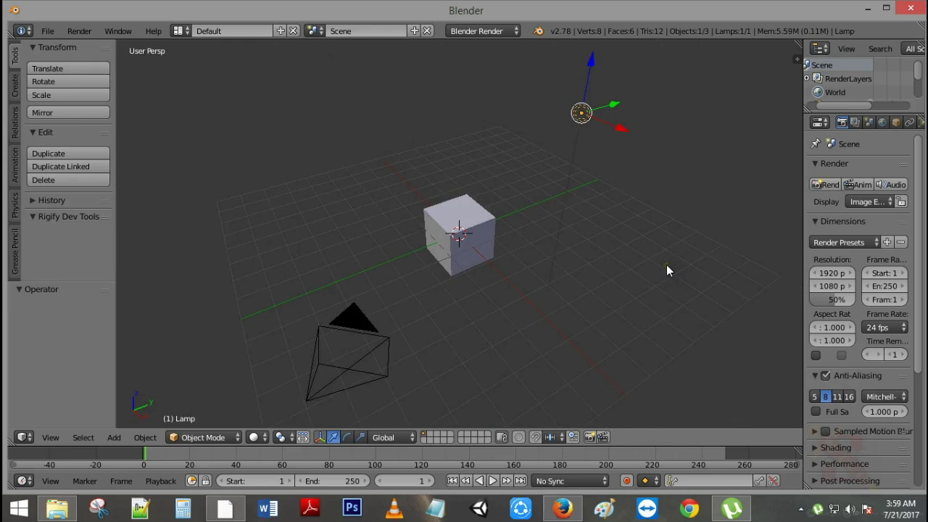
scroll(666, 268, down, 5)
scroll(663, 268, up, 1)
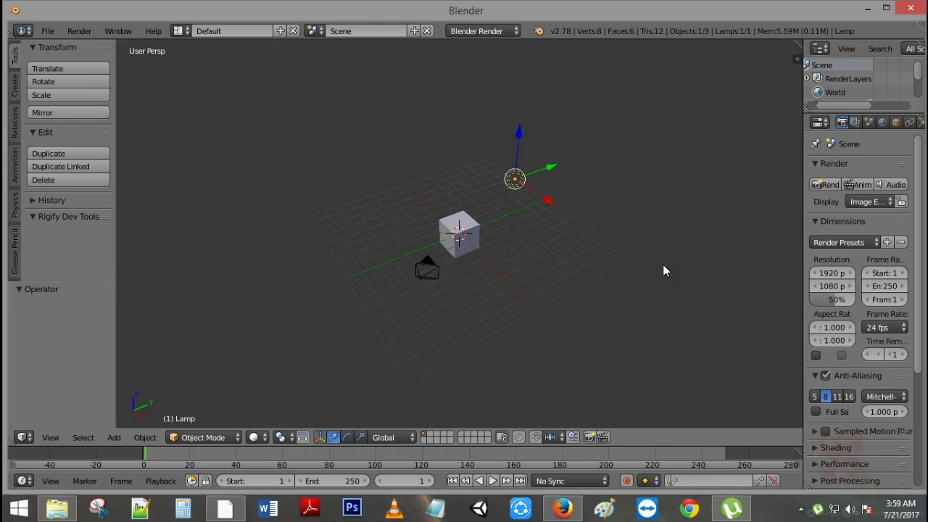
click(886, 11)
middle_drag(604, 224, 436, 241)
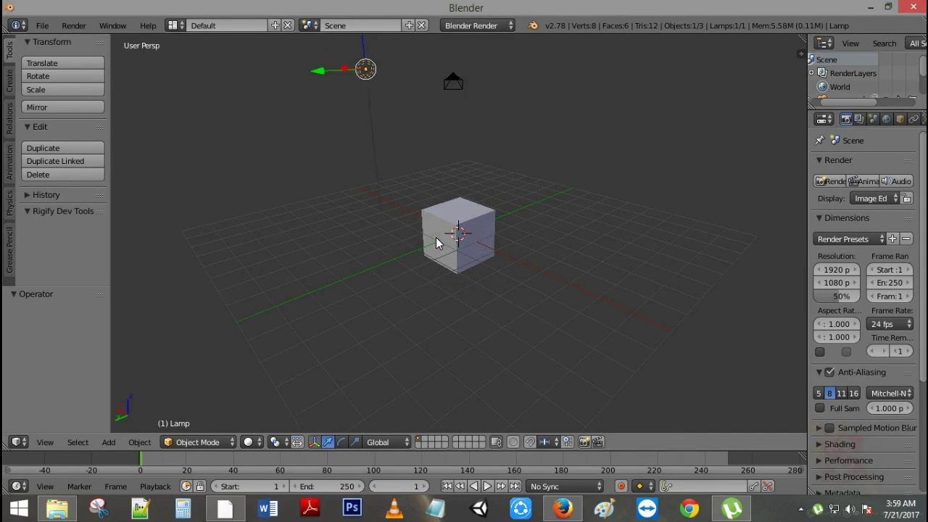